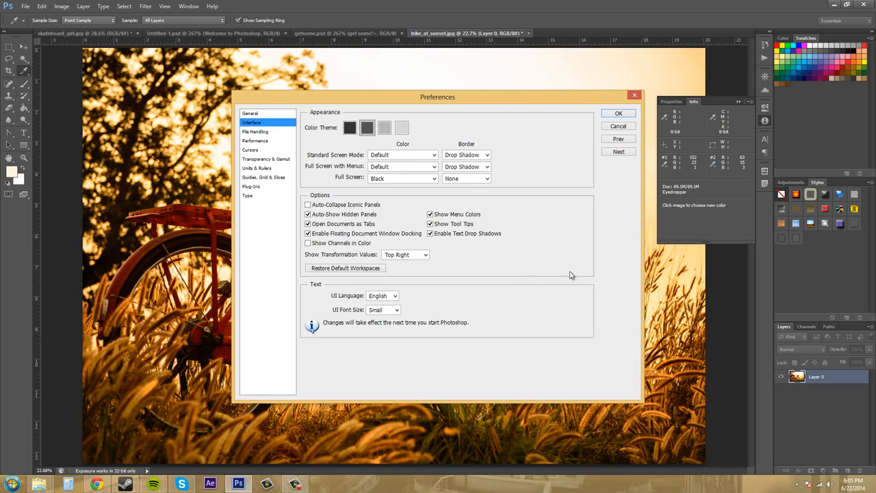
- Preview the darkest and the two lighter interface color themes, and return to the second-darkest theme
{"action": "left_click", "coordinate": [44, 9]}
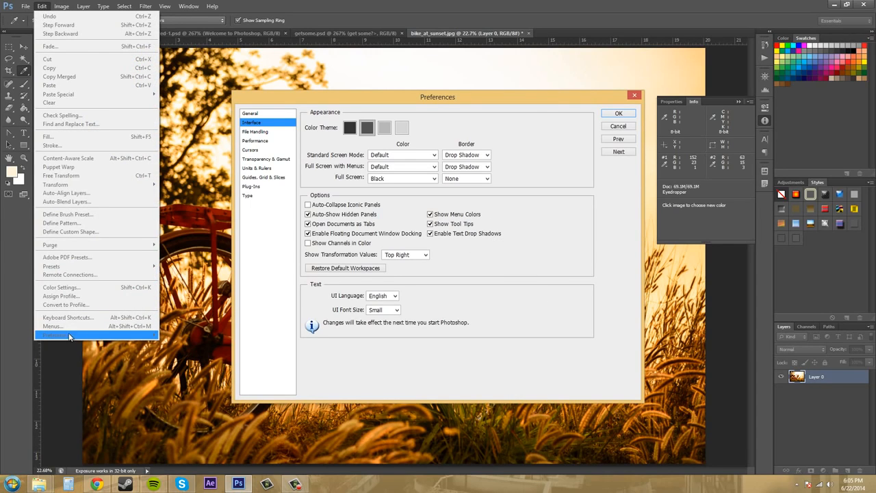
{"action": "left_click", "coordinate": [519, 271]}
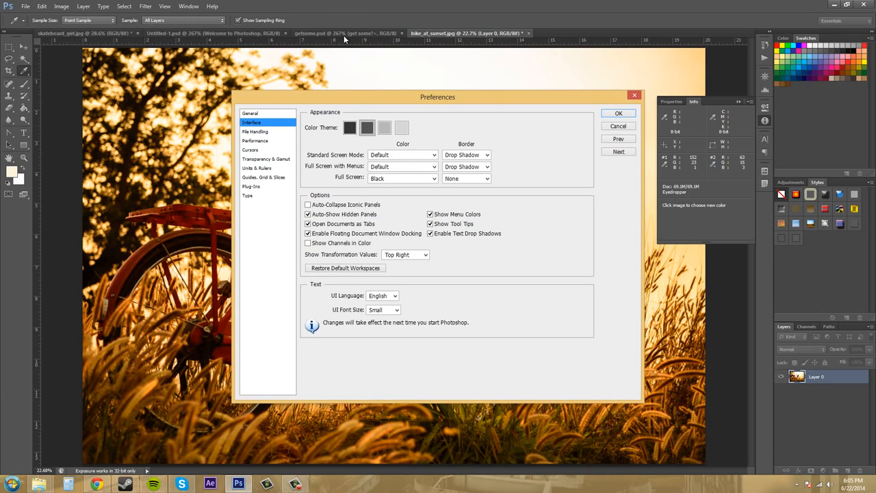
{"action": "left_click", "coordinate": [354, 130]}
{"action": "left_click", "coordinate": [367, 129]}
{"action": "left_click", "coordinate": [402, 130]}
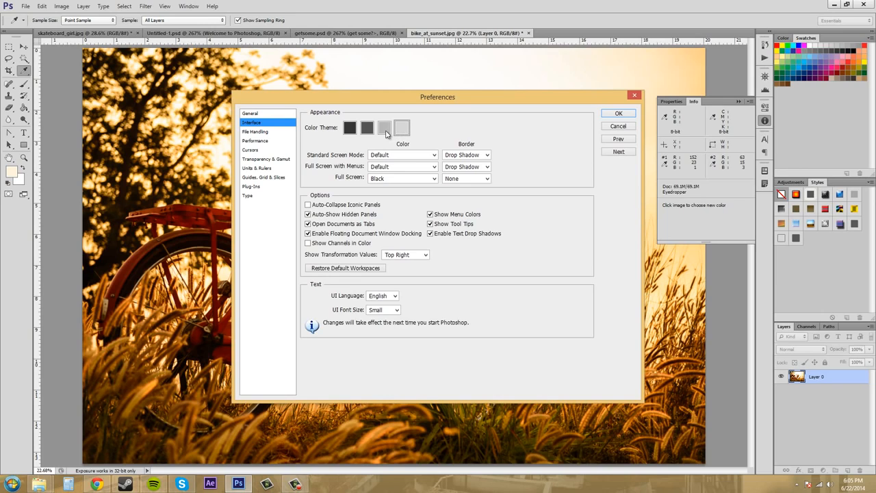
{"action": "left_click", "coordinate": [385, 131]}
{"action": "left_click", "coordinate": [369, 130]}
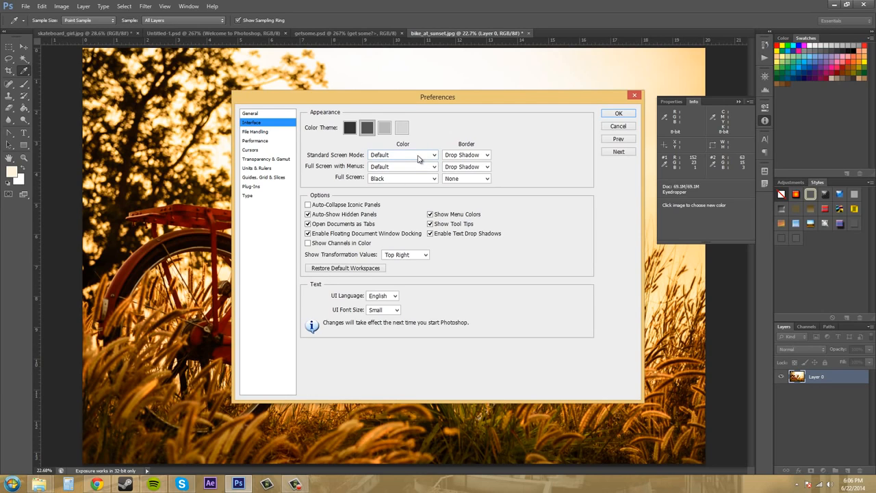
- Try Dark Gray and Black as the Standard Screen Mode color and return it to Default, keeping the Drop Shadow border
{"action": "left_click", "coordinate": [471, 156]}
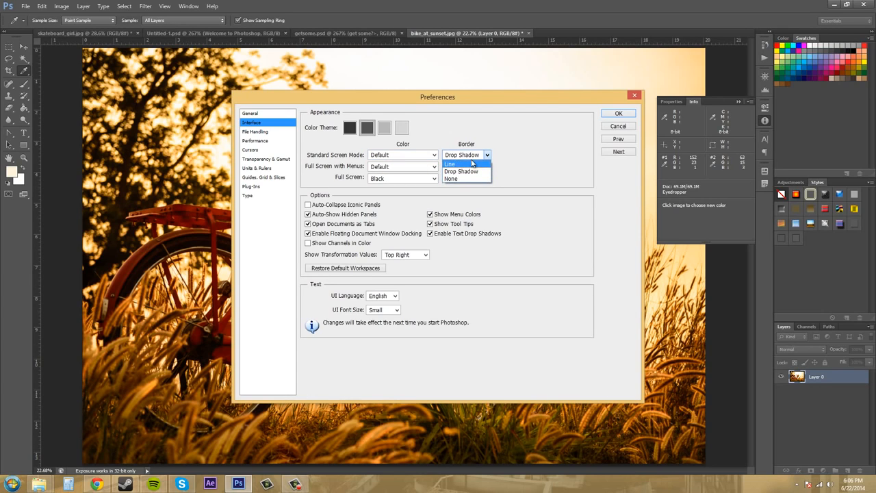
{"action": "left_click", "coordinate": [461, 171]}
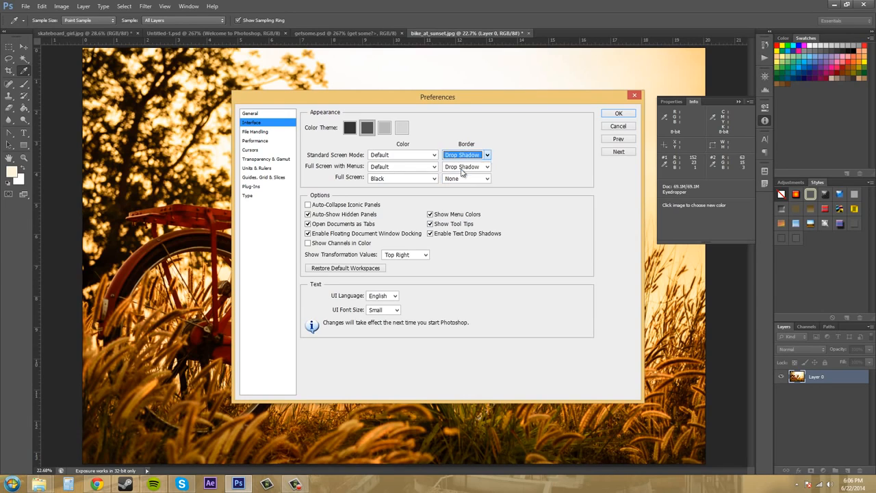
{"action": "left_click", "coordinate": [425, 156]}
{"action": "left_click", "coordinate": [394, 178]}
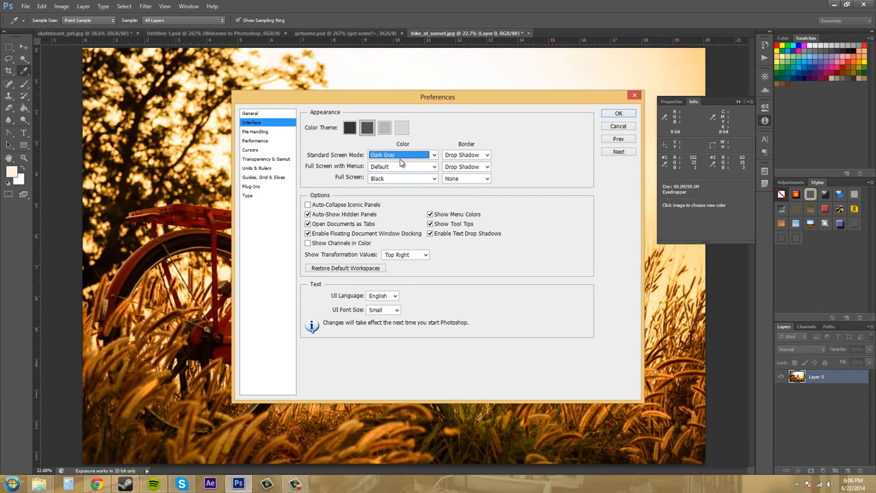
{"action": "left_click", "coordinate": [402, 158]}
{"action": "left_click", "coordinate": [396, 171]}
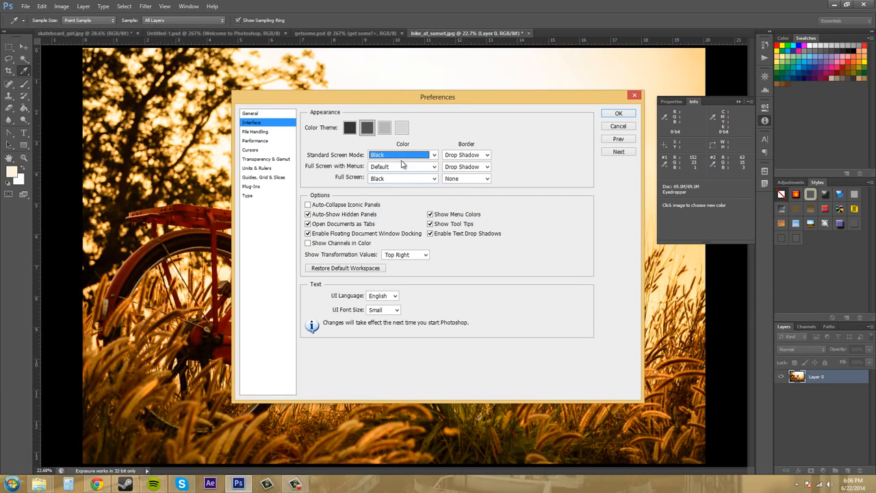
{"action": "left_click", "coordinate": [403, 159]}
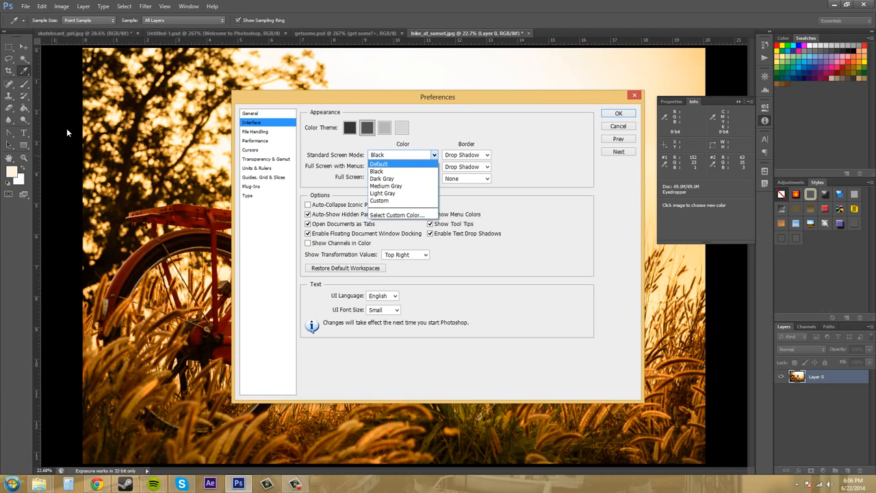
{"action": "left_click", "coordinate": [394, 166]}
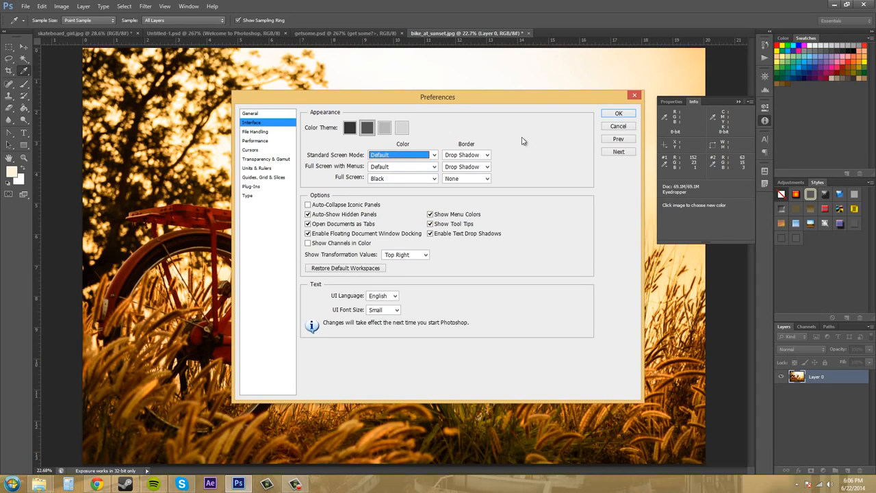
{"action": "left_click", "coordinate": [342, 168]}
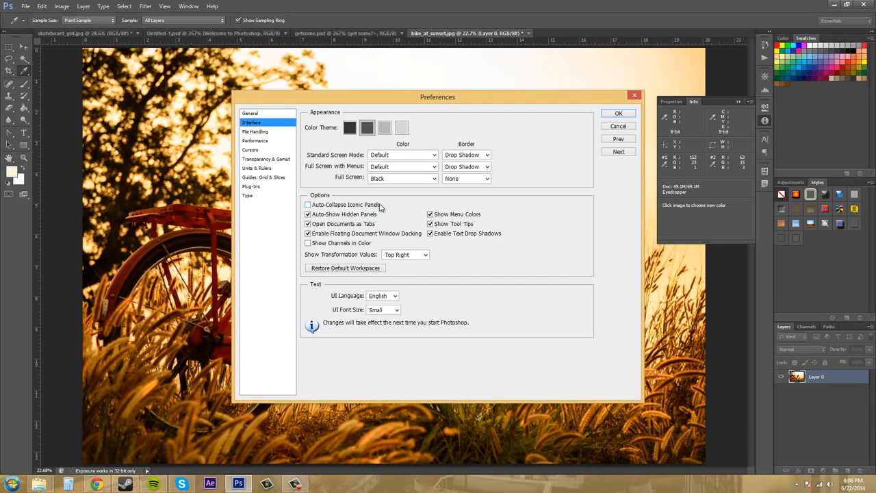
- Display the image's channels and enable Show Channels in Color in the Interface preferences
{"action": "mouse_move", "coordinate": [380, 208]}
{"action": "left_click", "coordinate": [806, 327]}
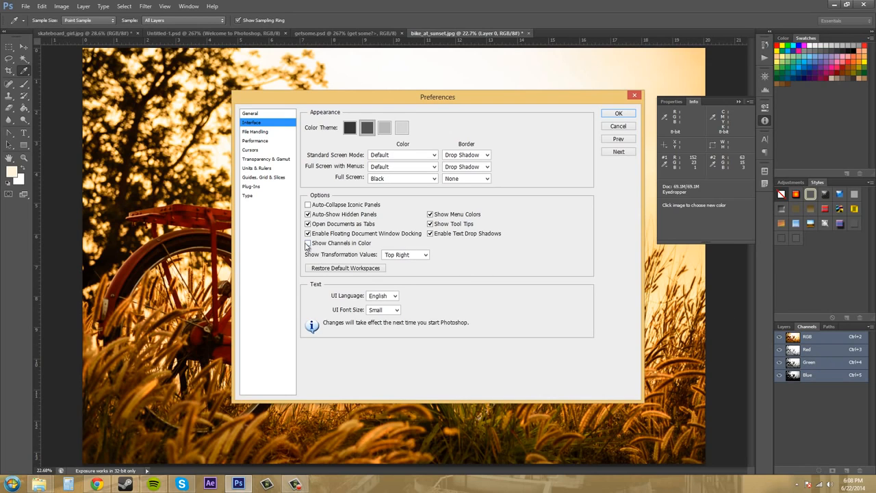
{"action": "left_click", "coordinate": [308, 245]}
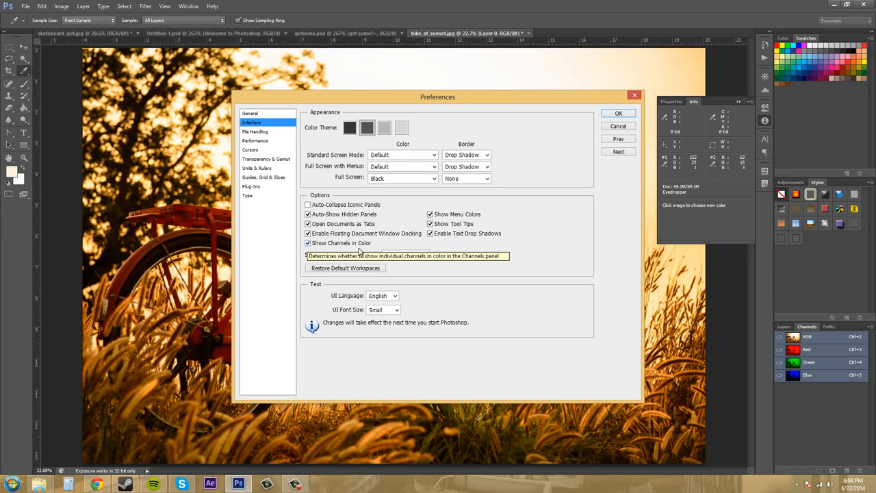
- Toggle Show Menu Colors and Enable Text Drop Shadows off and on again, and look through the transformation value positions
{"action": "left_click", "coordinate": [430, 215]}
{"action": "left_click", "coordinate": [430, 215]}
{"action": "left_click", "coordinate": [430, 234]}
{"action": "left_click", "coordinate": [430, 234]}
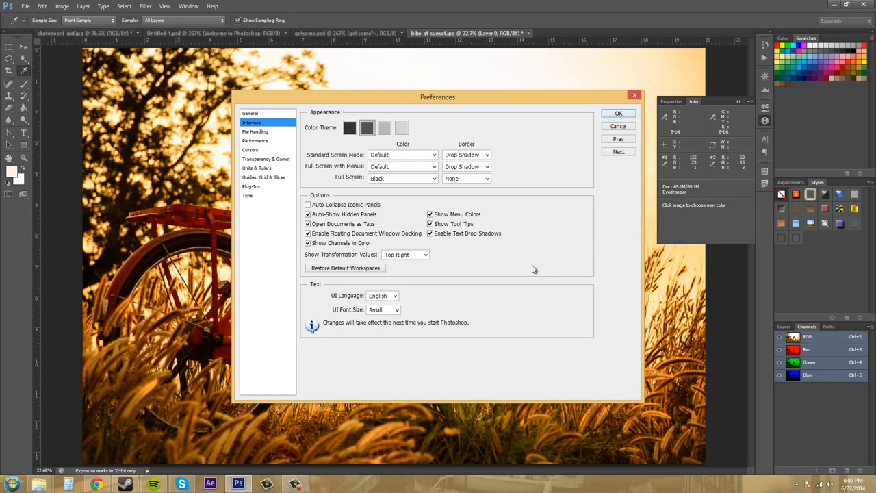
{"action": "left_click", "coordinate": [404, 256]}
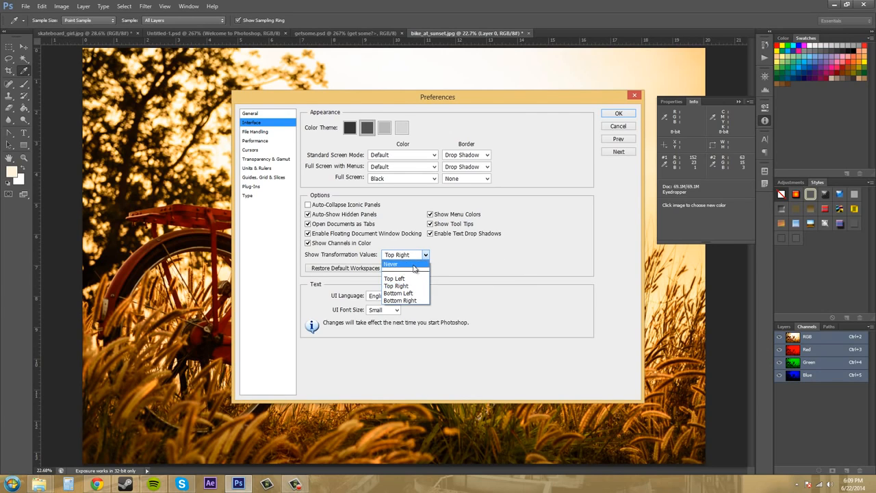
{"action": "left_click", "coordinate": [504, 260]}
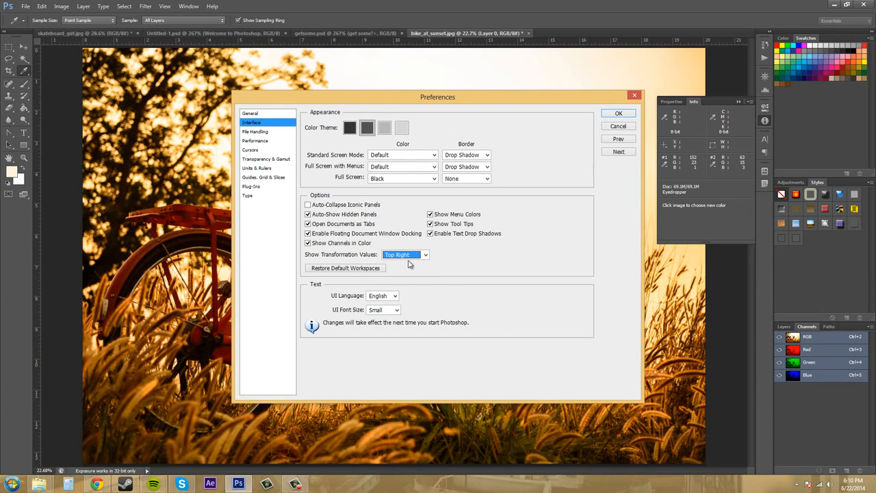
- Set the UI font size to Large and apply the preferences
{"action": "left_click", "coordinate": [390, 296]}
{"action": "left_click", "coordinate": [390, 311]}
{"action": "left_click", "coordinate": [386, 324]}
{"action": "left_click", "coordinate": [385, 316]}
{"action": "left_click", "coordinate": [379, 333]}
{"action": "left_click", "coordinate": [385, 314]}
{"action": "left_click", "coordinate": [382, 326]}
{"action": "left_click", "coordinate": [388, 311]}
{"action": "left_click", "coordinate": [387, 319]}
{"action": "left_click", "coordinate": [378, 312]}
{"action": "left_click", "coordinate": [378, 326]}
{"action": "left_click", "coordinate": [383, 309]}
{"action": "left_click", "coordinate": [374, 334]}
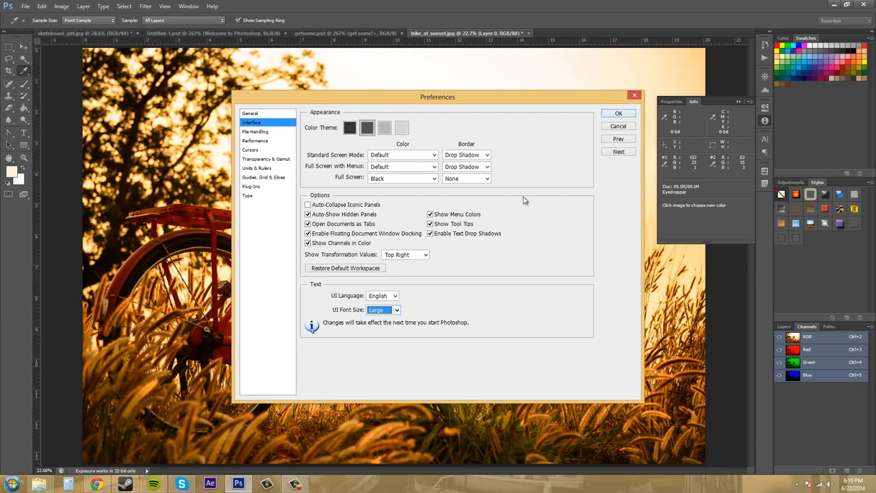
{"action": "left_click", "coordinate": [618, 114]}
{"action": "key", "text": "shift+i"}
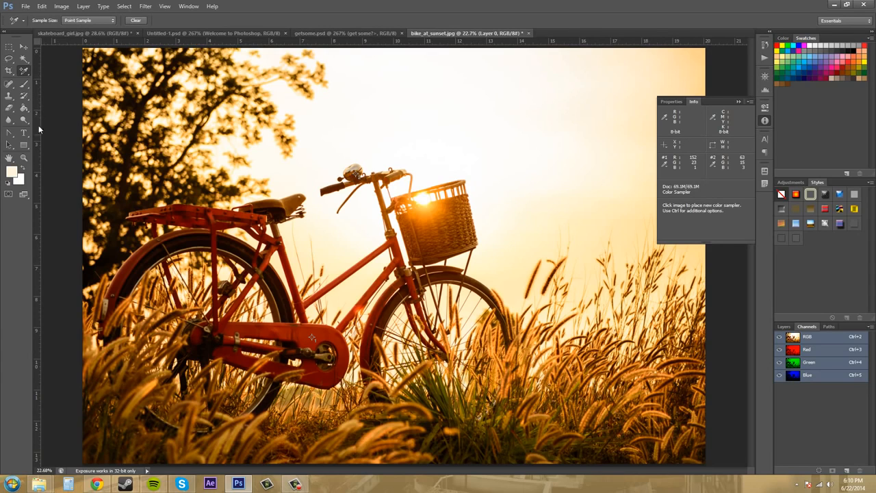
- Reopen the Interface preferences and set the UI font size to Small
{"action": "left_click", "coordinate": [42, 6]}
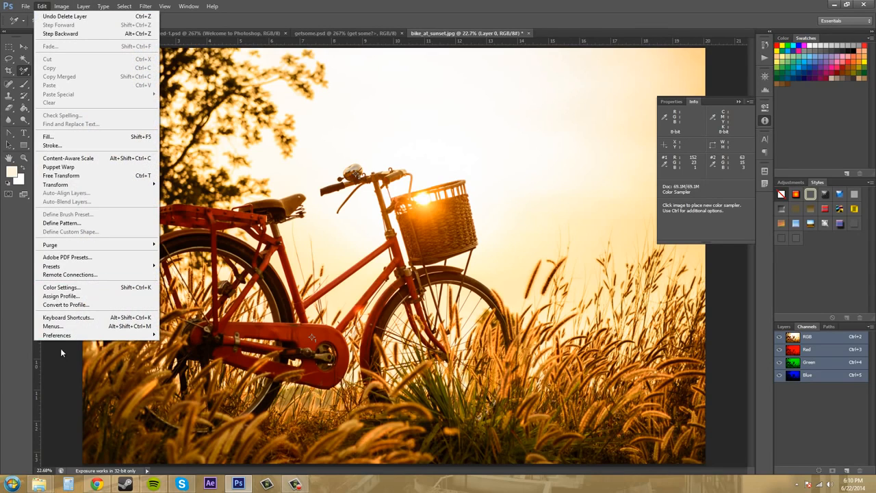
{"action": "mouse_move", "coordinate": [94, 334]}
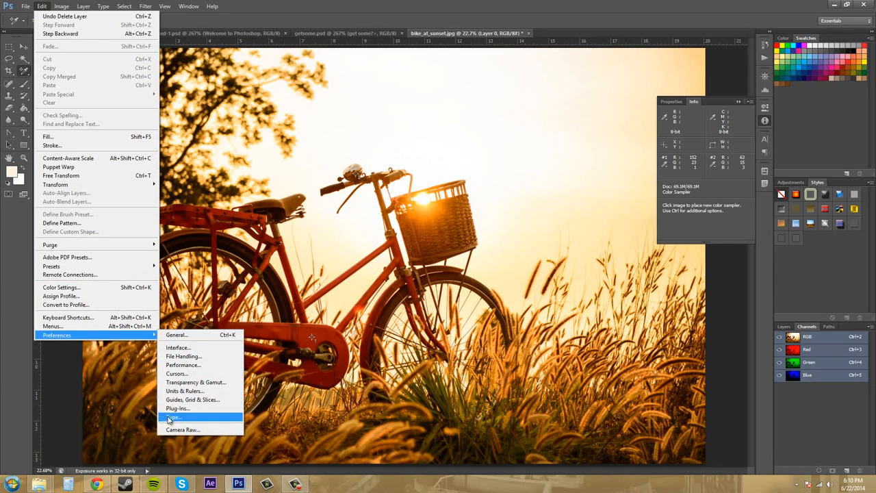
{"action": "left_click", "coordinate": [180, 348]}
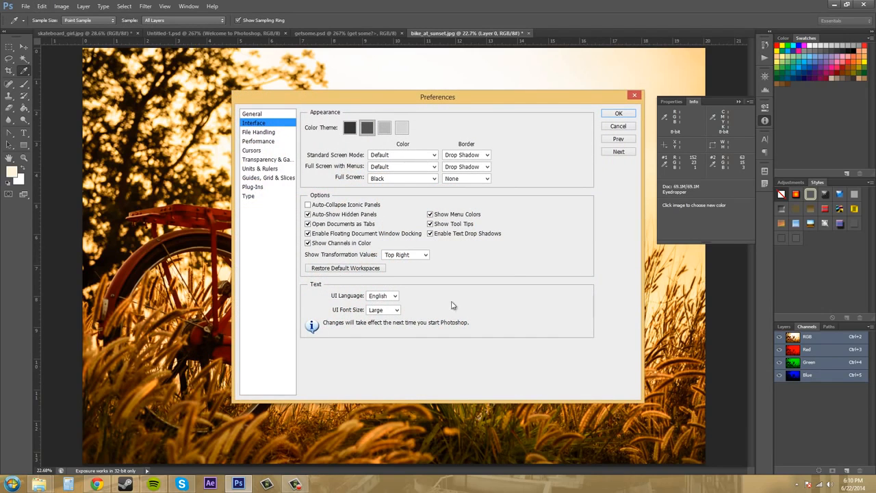
{"action": "left_click", "coordinate": [381, 309]}
{"action": "left_click", "coordinate": [381, 311]}
{"action": "left_click", "coordinate": [384, 320]}
- In the File Handling preferences, set Image Previews to Always Save and File Extension to Use Lower Case
{"action": "left_click", "coordinate": [257, 133]}
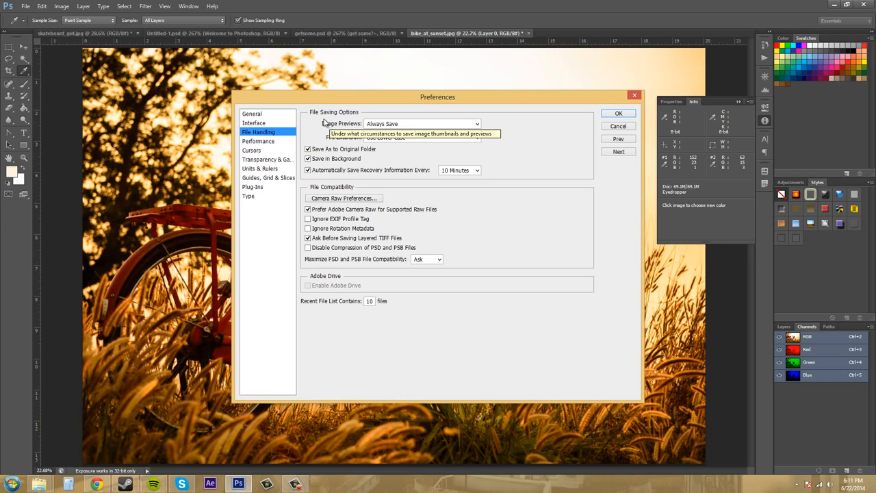
{"action": "left_click", "coordinate": [477, 124]}
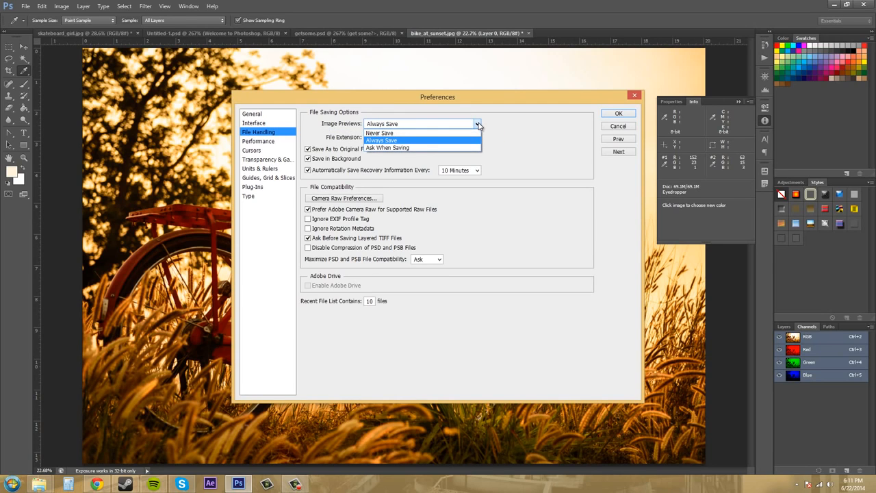
{"action": "left_click", "coordinate": [396, 139]}
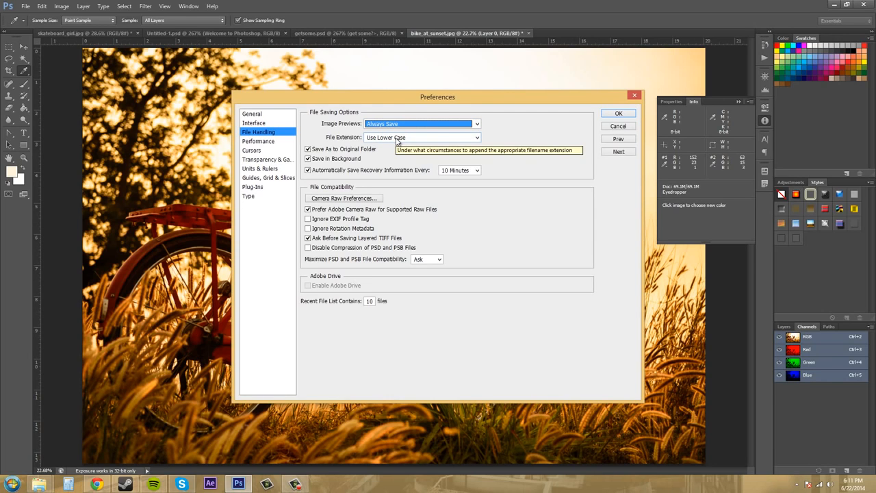
{"action": "left_click", "coordinate": [435, 140]}
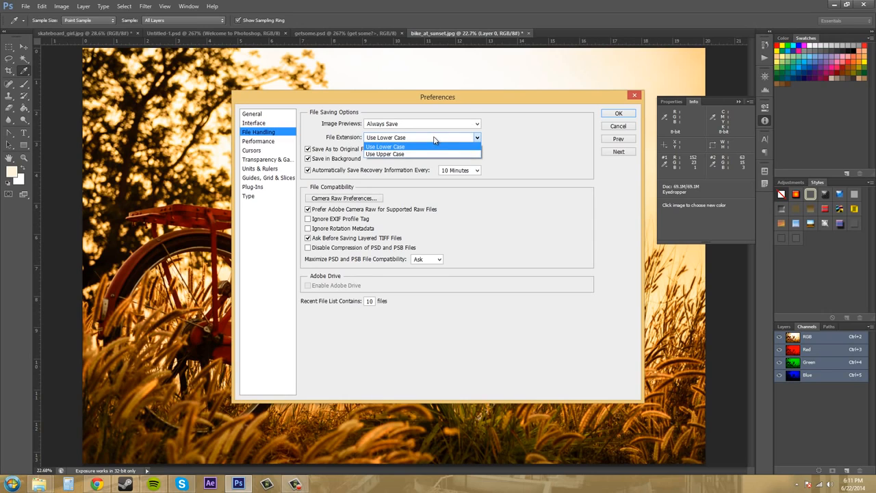
{"action": "left_click", "coordinate": [427, 141]}
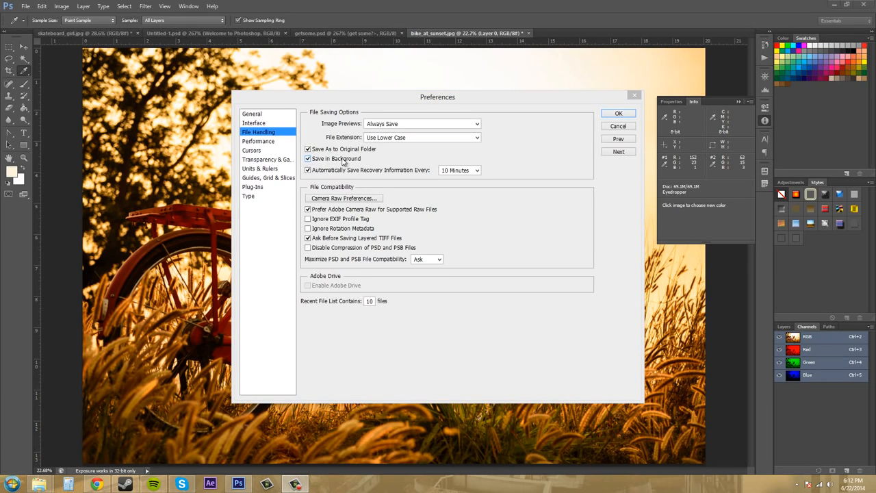
- Enable Save in Background and automatic saving of recovery information every 10 minutes
{"action": "left_click", "coordinate": [310, 159]}
{"action": "left_click", "coordinate": [309, 160]}
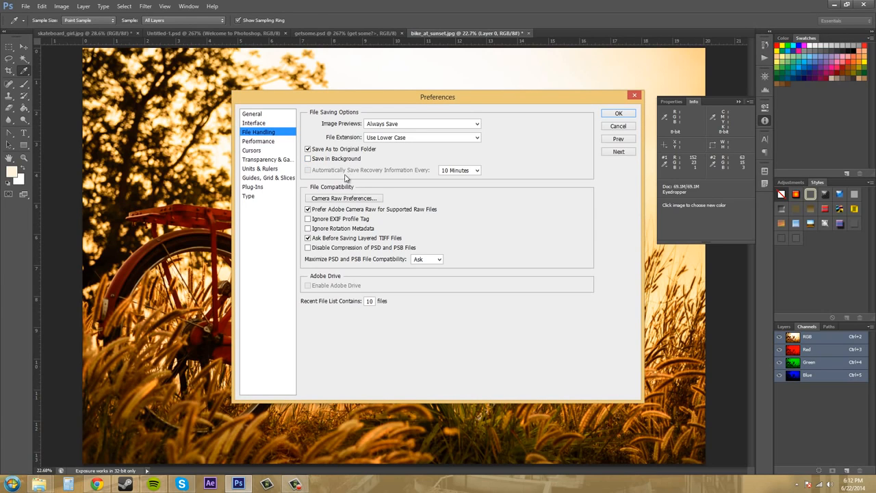
{"action": "left_click", "coordinate": [308, 159]}
{"action": "left_click", "coordinate": [309, 170]}
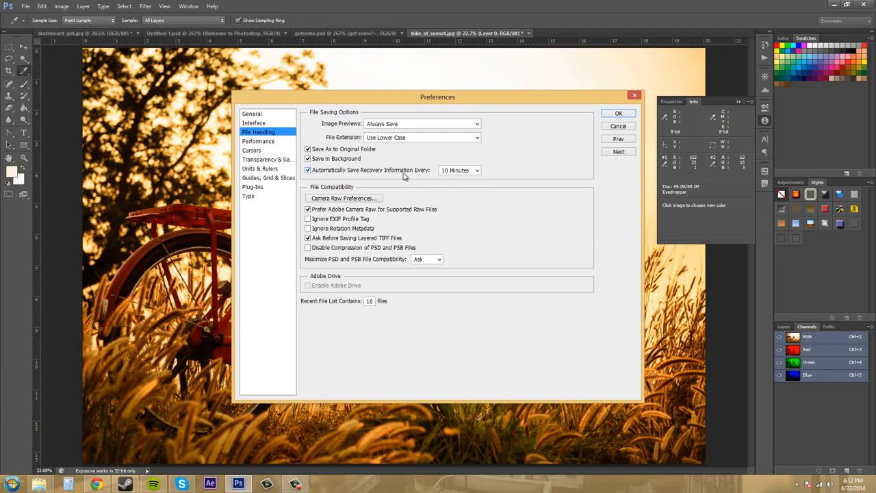
{"action": "left_click", "coordinate": [466, 172]}
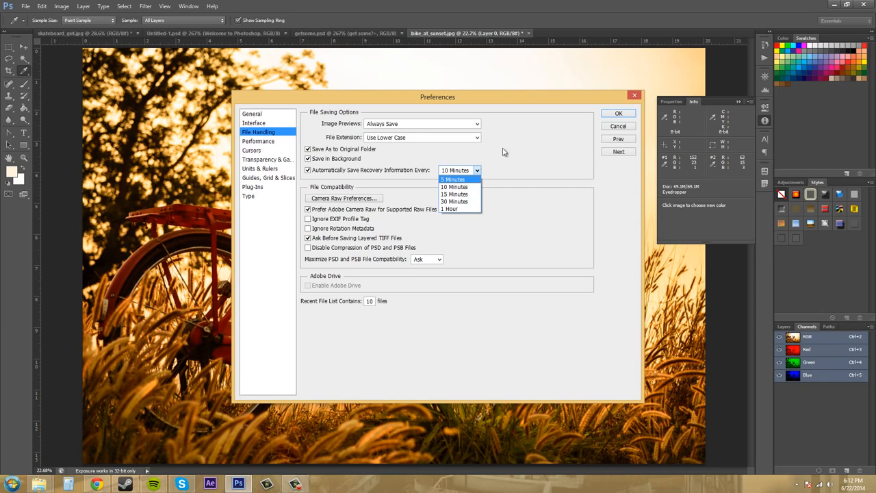
{"action": "left_click", "coordinate": [462, 187]}
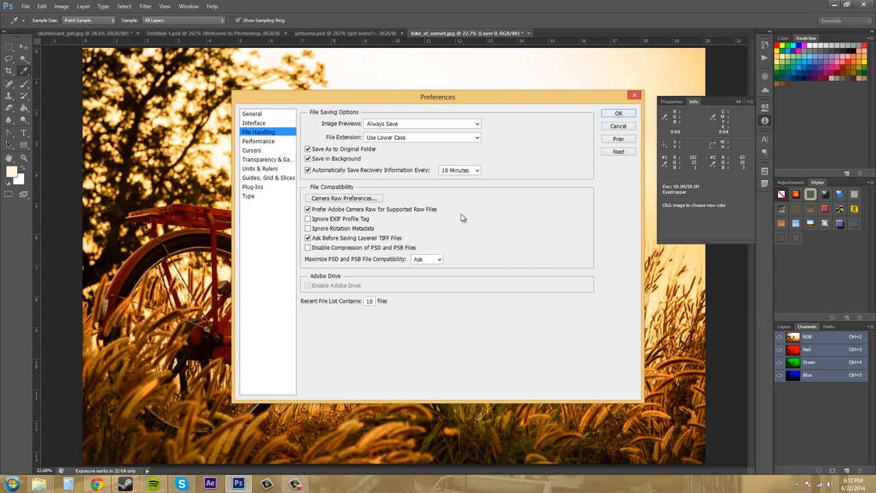
- Examine the Camera Raw preferences beside the File Handling options, and close them with their current settings
{"action": "left_click", "coordinate": [350, 200]}
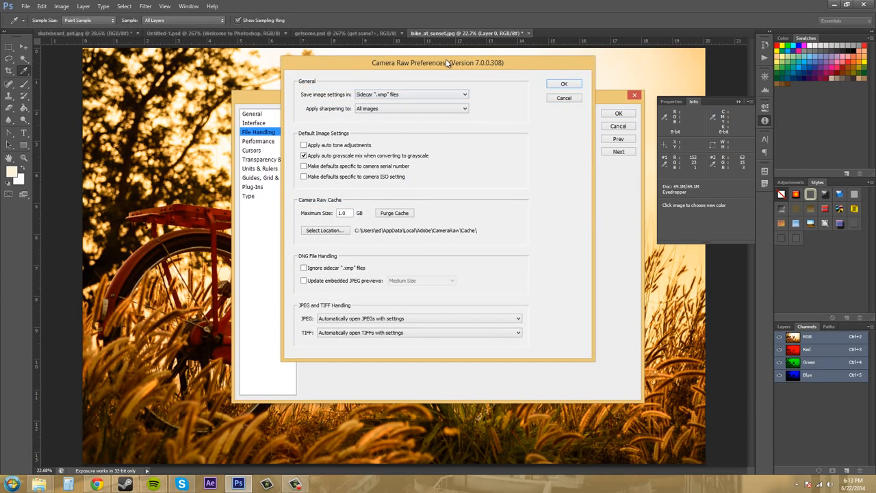
{"action": "left_click_drag", "start_coordinate": [448, 62], "coordinate": [685, 103]}
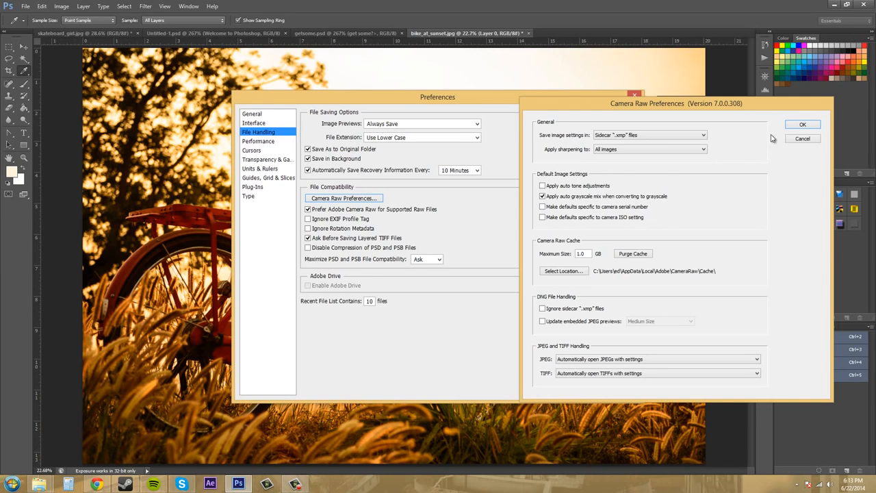
{"action": "left_click", "coordinate": [803, 126]}
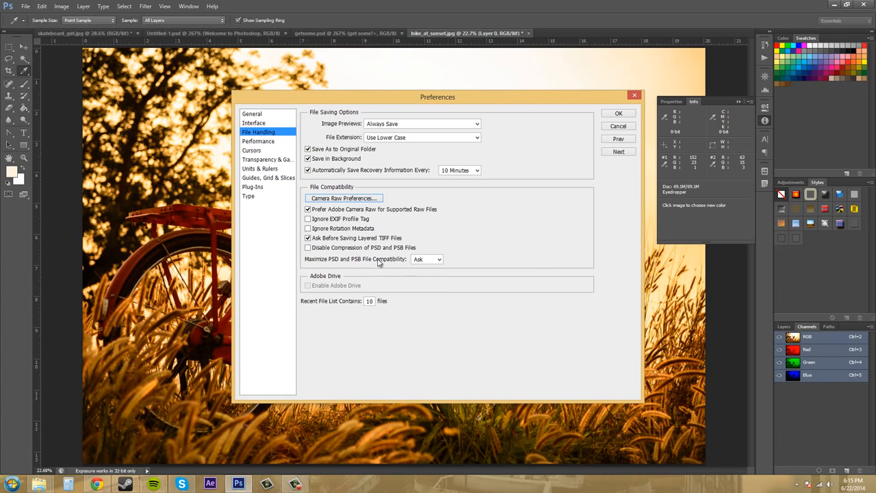
- Apply the preferences with PSD and PSB file compatibility set to Ask, and activate the Move tool
{"action": "left_click", "coordinate": [435, 261]}
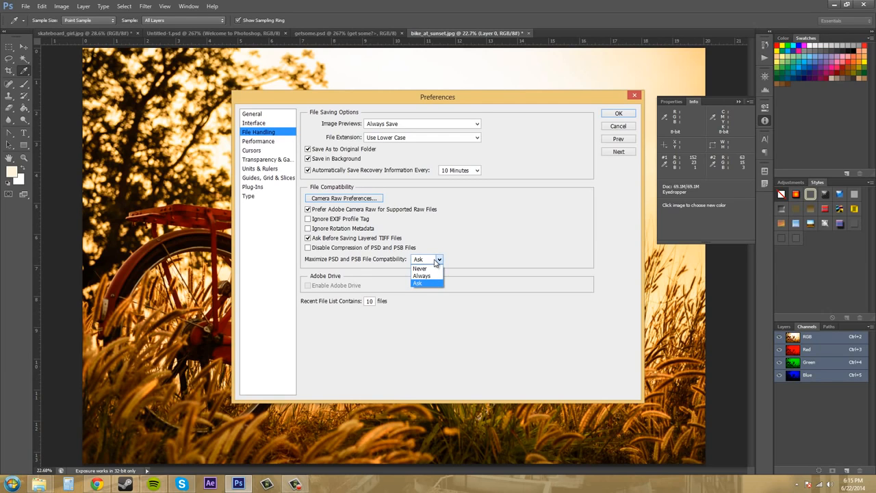
{"action": "left_click", "coordinate": [436, 262]}
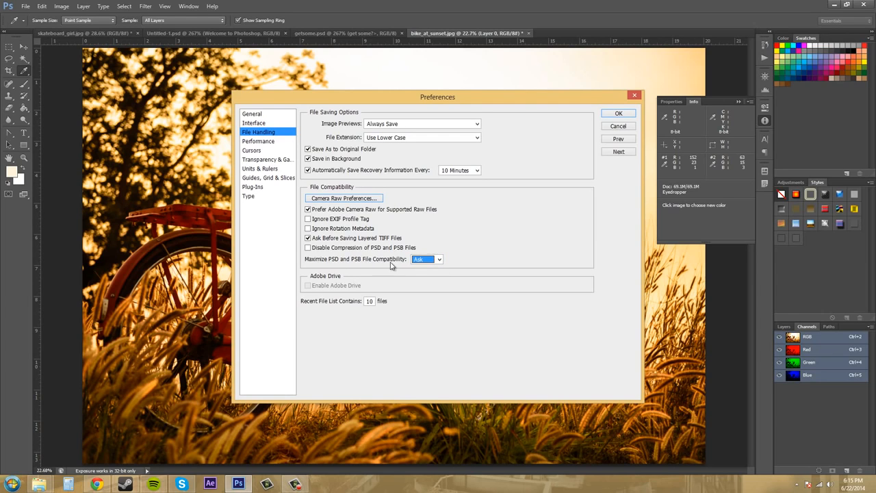
{"action": "left_click", "coordinate": [487, 271]}
{"action": "left_click", "coordinate": [616, 115]}
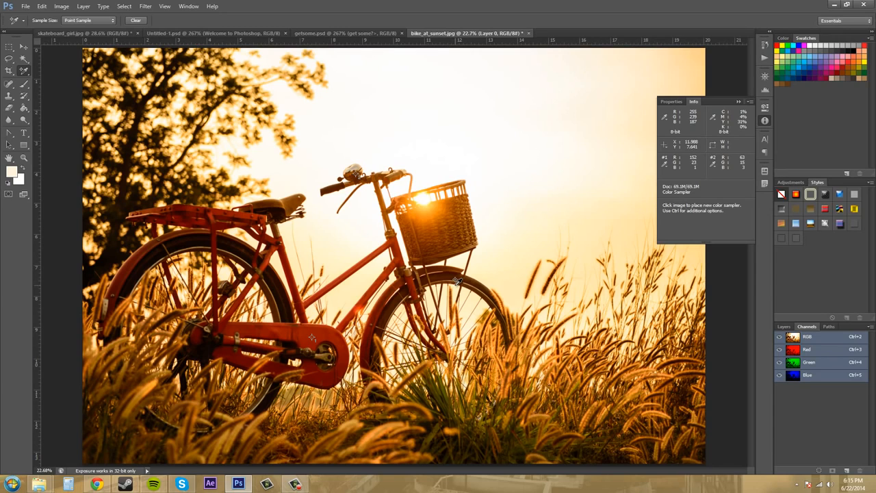
{"action": "left_click", "coordinate": [24, 46]}
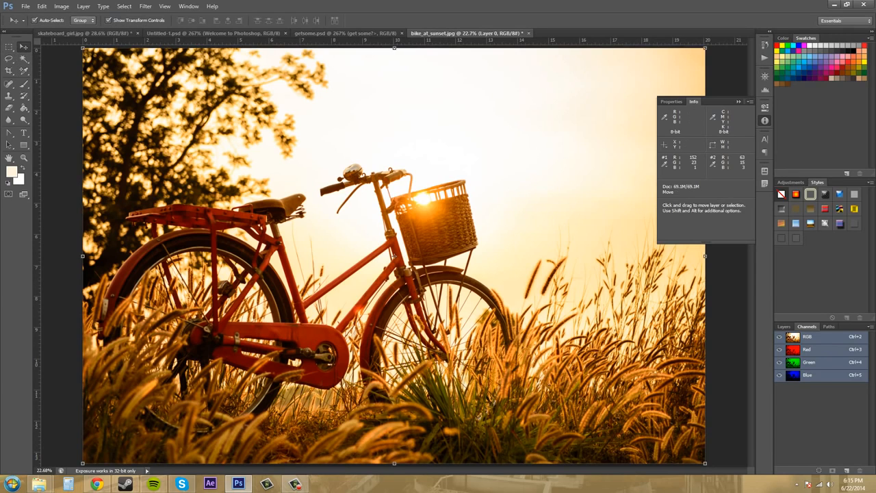